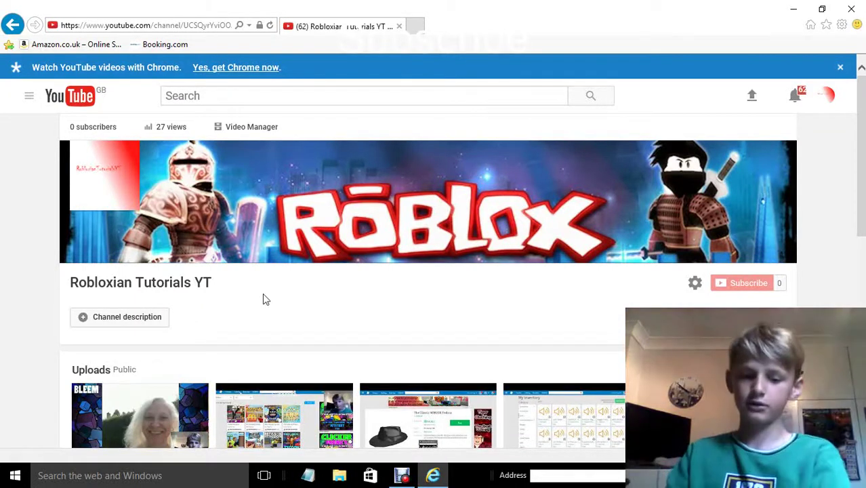
- Raise the volume to 100, restore and re-hide the Debut recorder, open YouTube's guide sidebar and a new tab
{"action": "key", "text": "XF86AudioRaiseVolume"}
{"action": "key", "text": "XF86AudioRaiseVolume"}
{"action": "key", "text": "XF86AudioRaiseVolume"}
{"action": "key", "text": "XF86AudioRaiseVolume"}
{"action": "key", "text": "XF86AudioRaiseVolume"}
{"action": "key", "text": "XF86AudioRaiseVolume"}
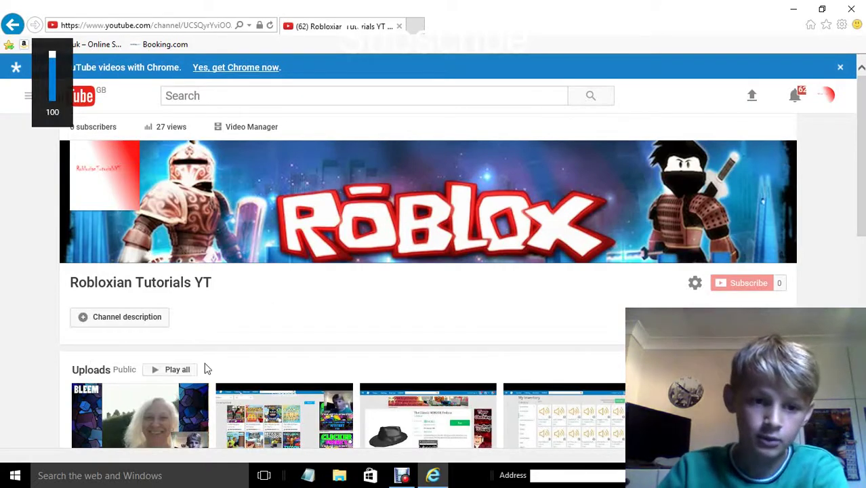
{"action": "scroll", "coordinate": [211, 359], "scroll_direction": "down", "scroll_amount": 1}
{"action": "left_click", "coordinate": [402, 476]}
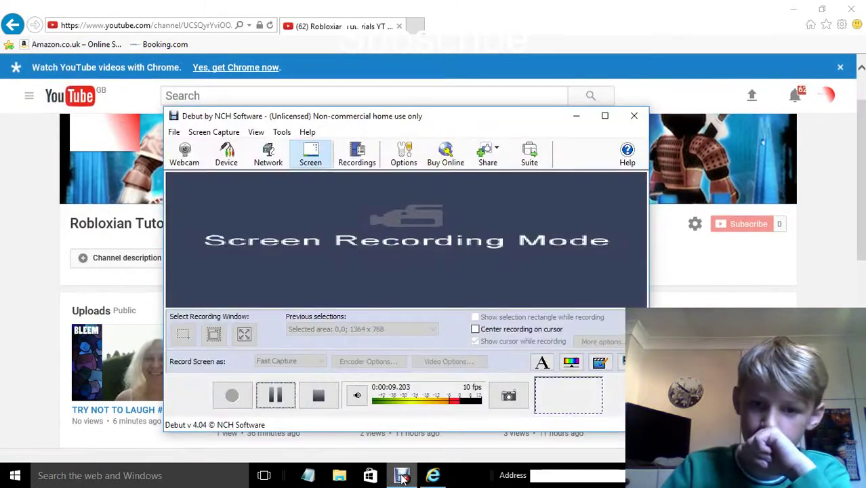
{"action": "left_click", "coordinate": [576, 116]}
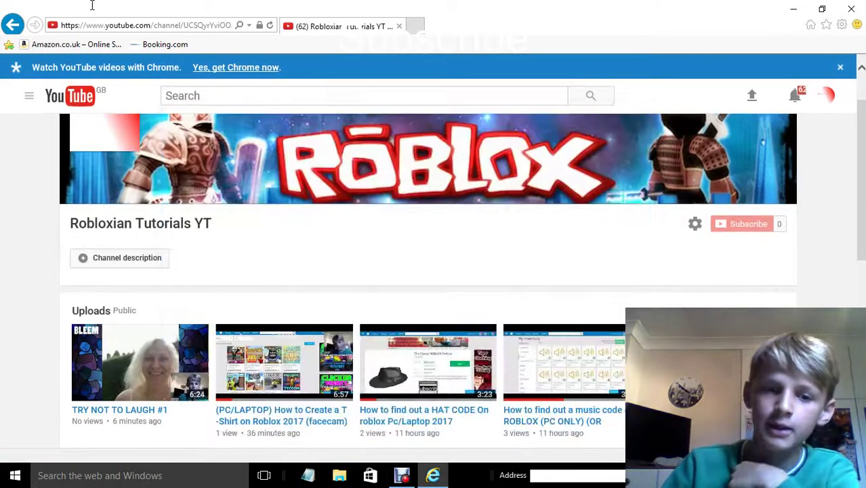
{"action": "left_click", "coordinate": [29, 97]}
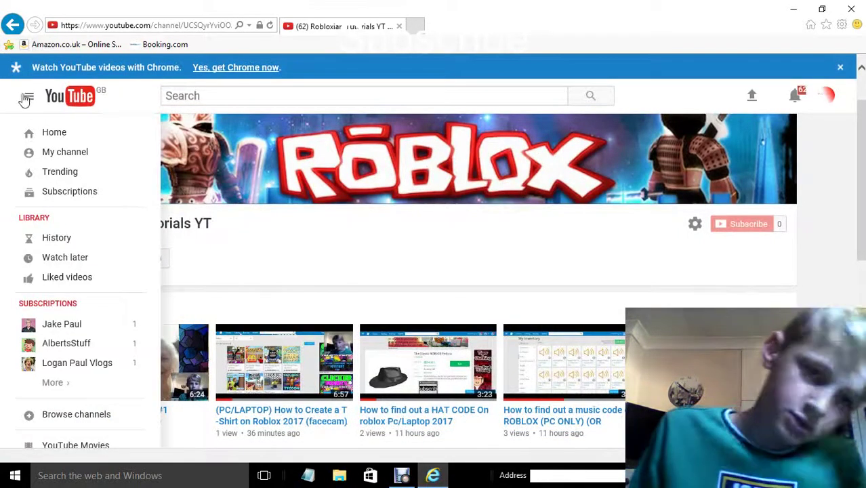
{"action": "left_click", "coordinate": [416, 26]}
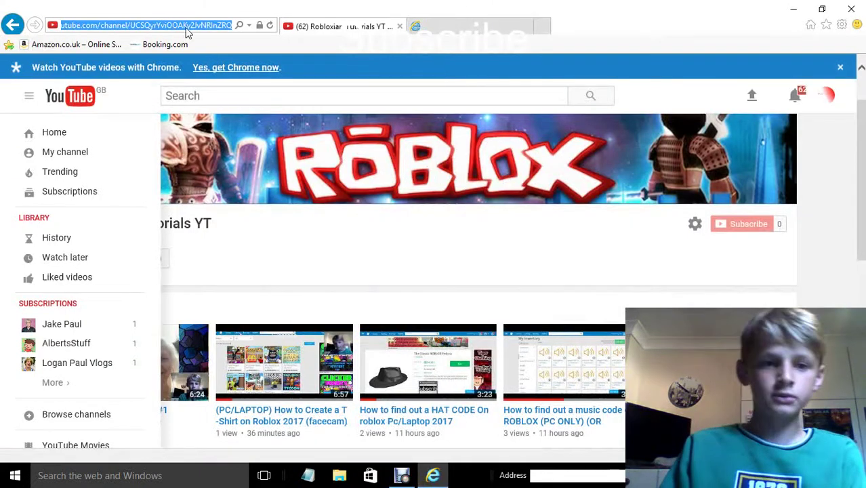
{"action": "key", "text": "BackSpace"}
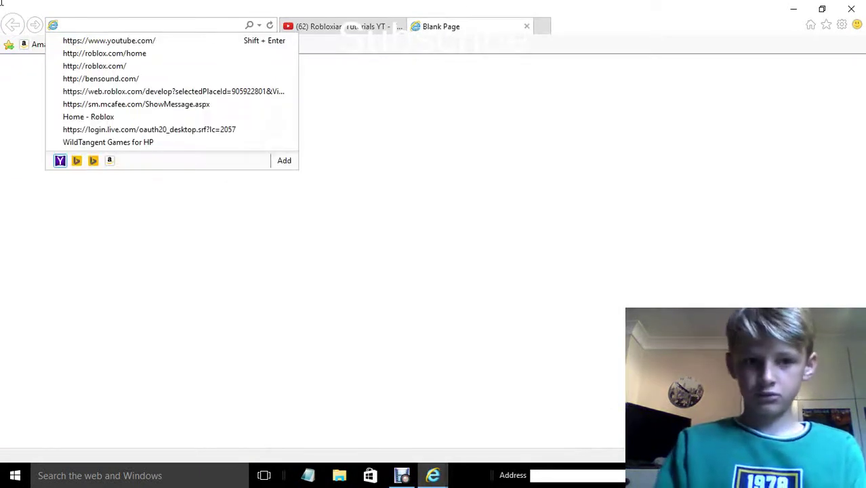
{"action": "left_click", "coordinate": [173, 52]}
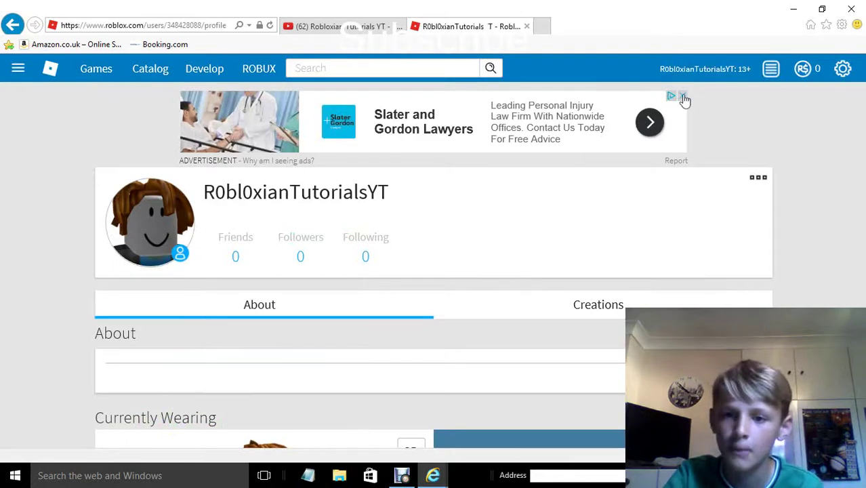
- Scroll through the Roblox profile's empty About section and stats, then return to the YouTube channel tab
{"action": "scroll", "coordinate": [683, 99], "scroll_direction": "down", "scroll_amount": 3}
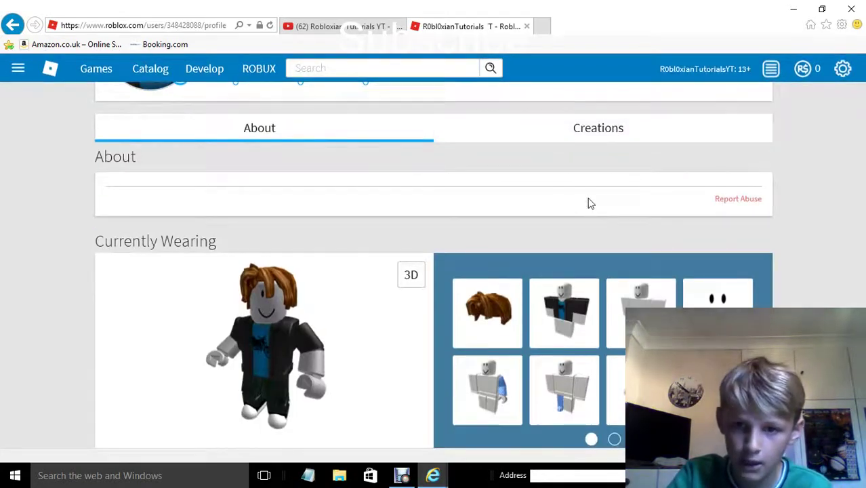
{"action": "scroll", "coordinate": [585, 207], "scroll_direction": "down", "scroll_amount": 1}
{"action": "scroll", "coordinate": [589, 185], "scroll_direction": "down", "scroll_amount": 2}
{"action": "scroll", "coordinate": [660, 219], "scroll_direction": "down", "scroll_amount": 1}
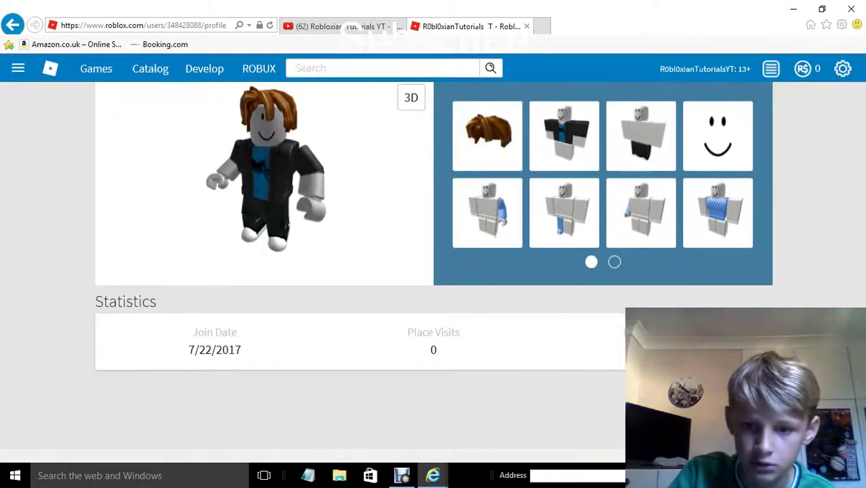
{"action": "scroll", "coordinate": [797, 260], "scroll_direction": "up", "scroll_amount": 3}
{"action": "triple_click", "coordinate": [605, 284]}
{"action": "left_click", "coordinate": [746, 223]}
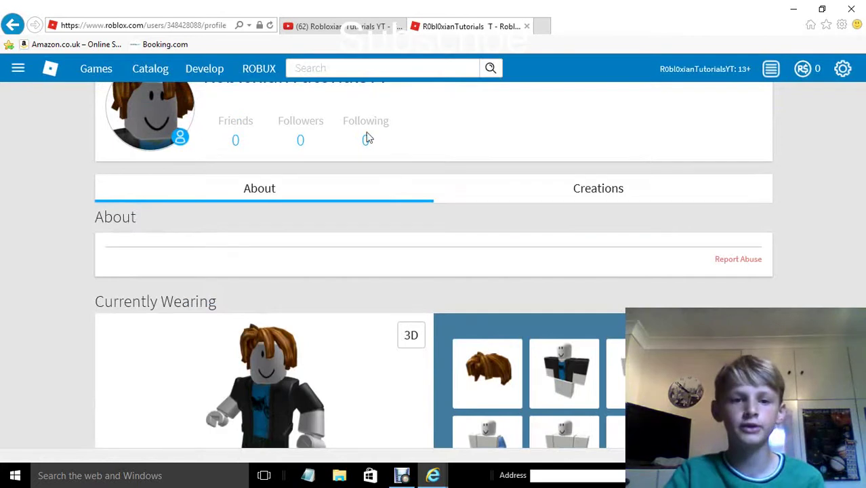
{"action": "scroll", "coordinate": [437, 257], "scroll_direction": "up", "scroll_amount": 3}
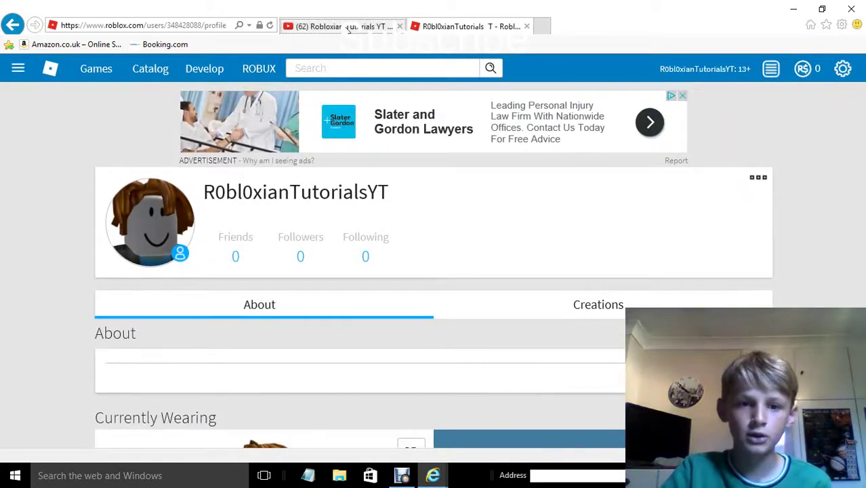
{"action": "left_click", "coordinate": [347, 27]}
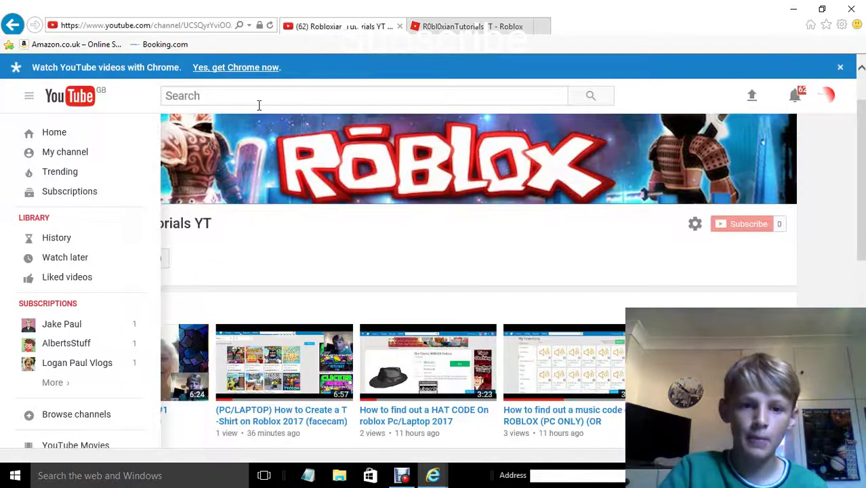
- Open My channel from the YouTube guide, select its URL, and switch to the Roblox tab
{"action": "left_click", "coordinate": [30, 97]}
{"action": "left_click", "coordinate": [29, 98]}
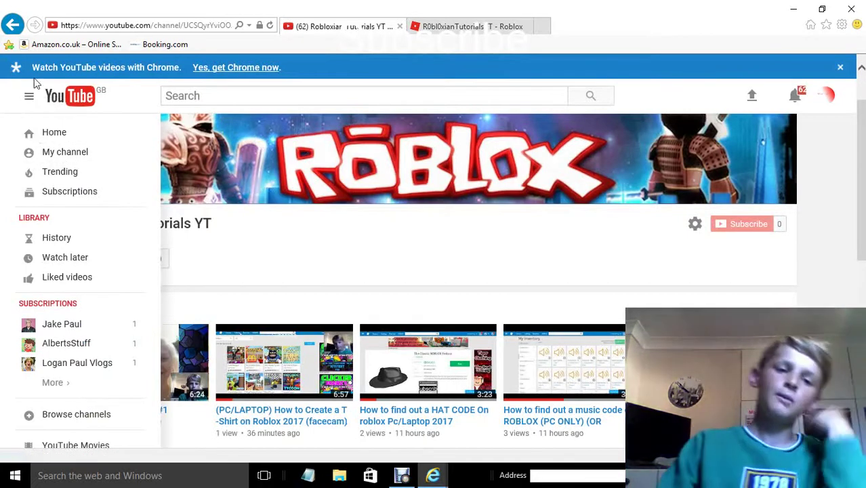
{"action": "left_click", "coordinate": [31, 98]}
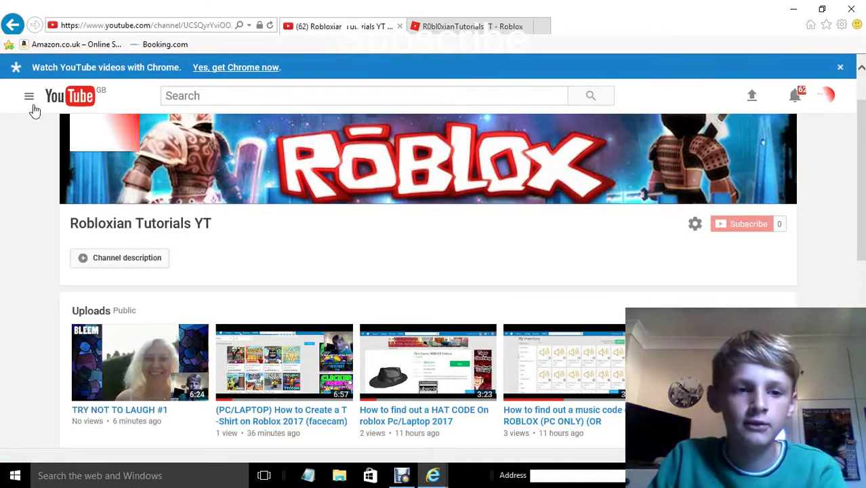
{"action": "left_click", "coordinate": [31, 107]}
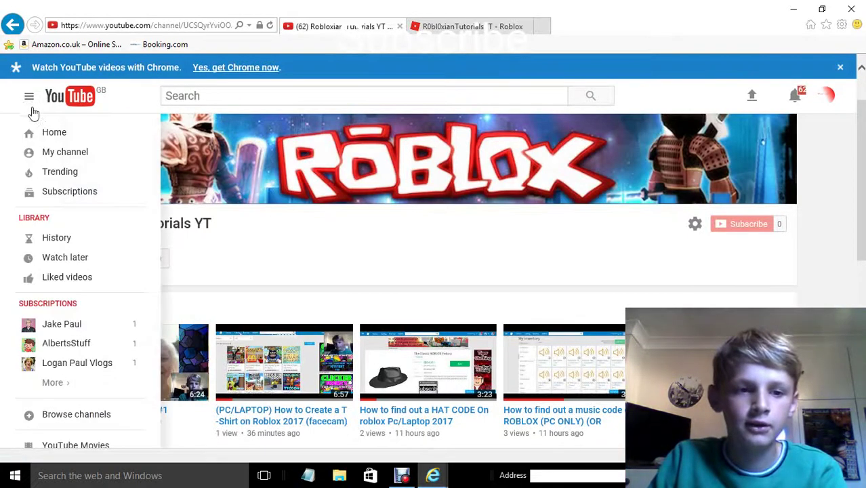
{"action": "left_click", "coordinate": [58, 162]}
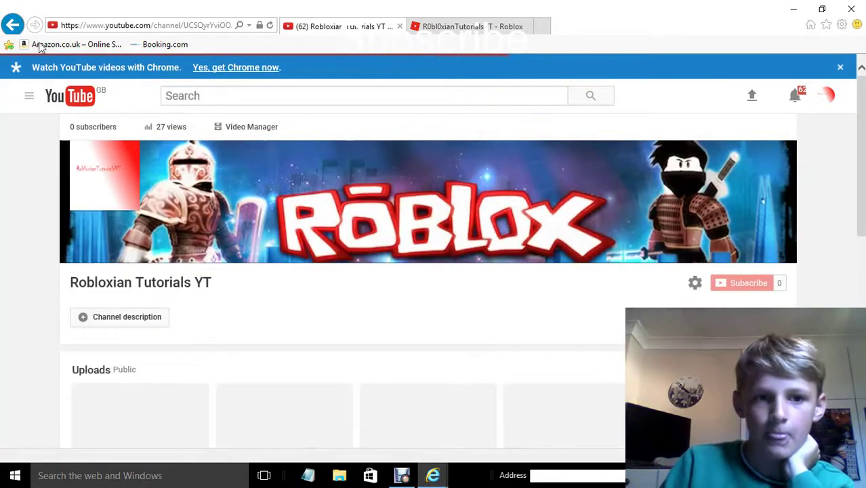
{"action": "left_click", "coordinate": [62, 27]}
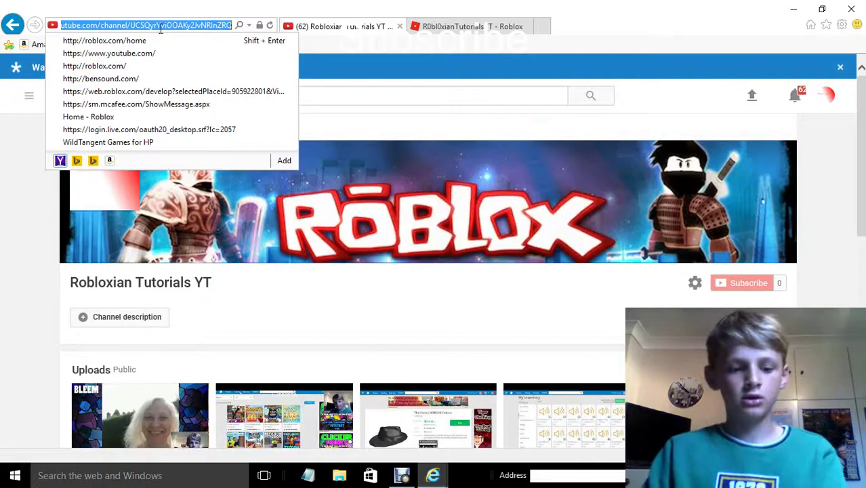
{"action": "left_click", "coordinate": [510, 26]}
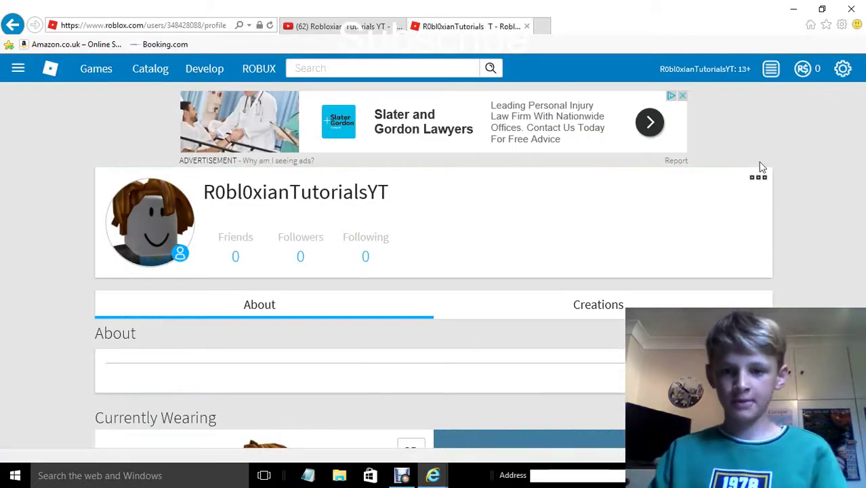
- Go to the Roblox account settings page and scroll down to Social Networks
{"action": "left_click", "coordinate": [843, 70]}
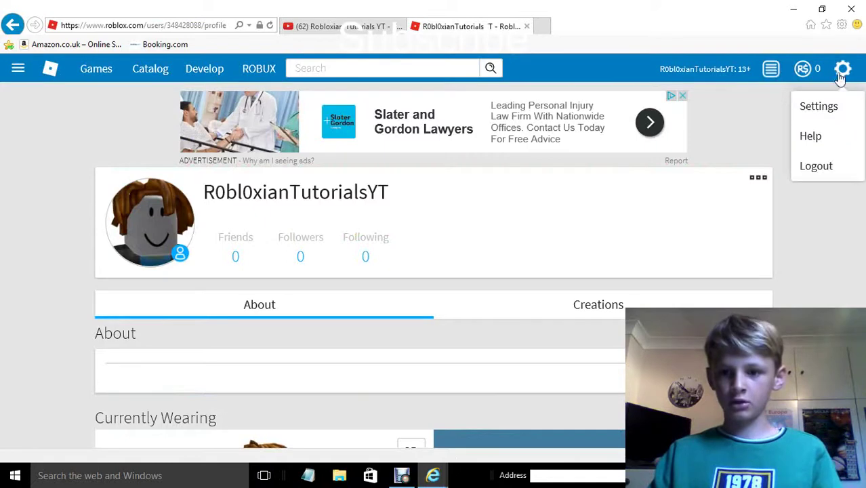
{"action": "left_click", "coordinate": [820, 106]}
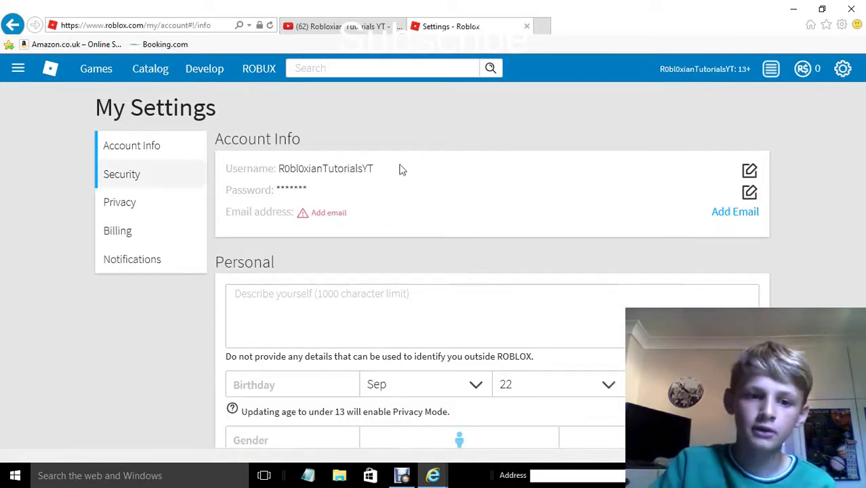
{"action": "scroll", "coordinate": [303, 274], "scroll_direction": "down", "scroll_amount": 4}
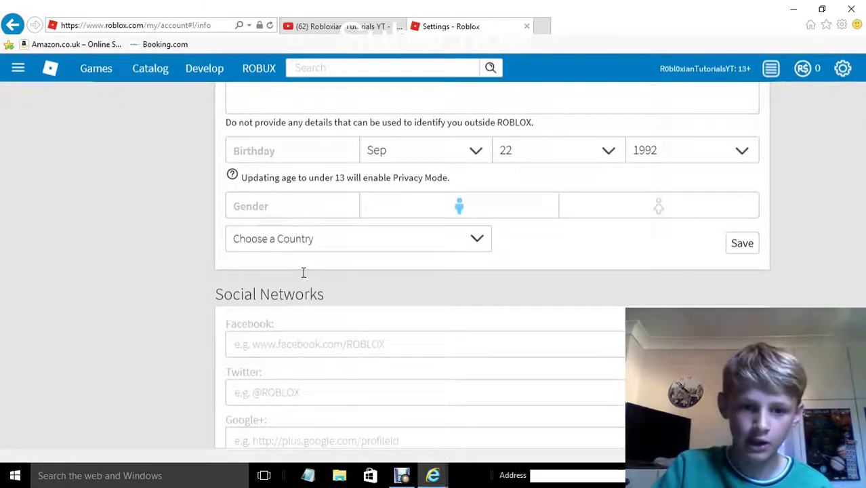
{"action": "scroll", "coordinate": [302, 276], "scroll_direction": "down", "scroll_amount": 1}
{"action": "scroll", "coordinate": [270, 323], "scroll_direction": "down", "scroll_amount": 1}
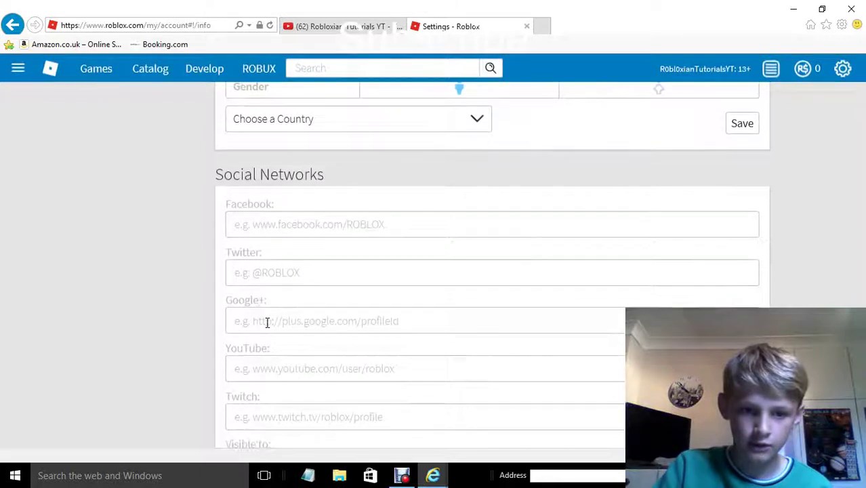
- Paste the YouTube channel URL into the YouTube field and save it
{"action": "left_click", "coordinate": [290, 375]}
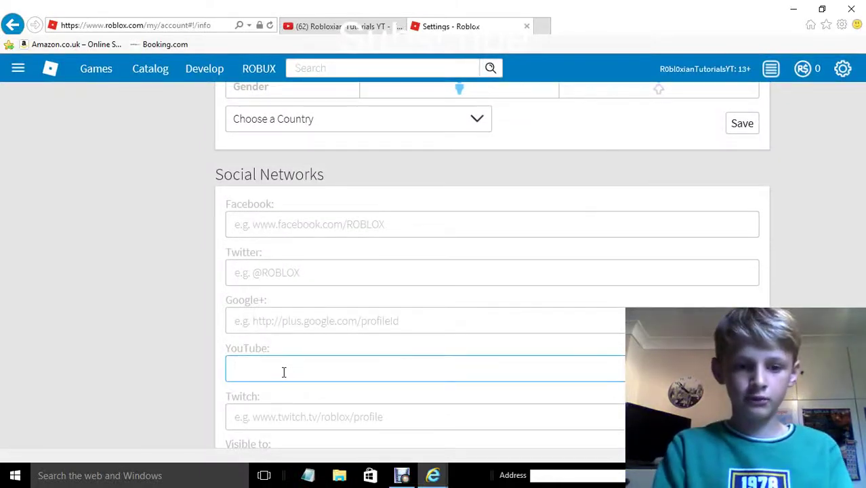
{"action": "type", "text": "https://www.youtube.com/channel/UCSQyrYviOOAKy2JvNRInZRQ"}
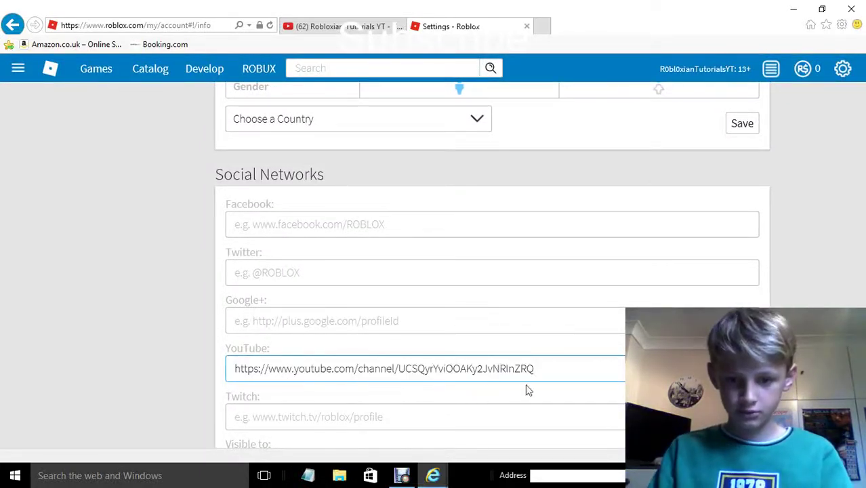
{"action": "scroll", "coordinate": [621, 351], "scroll_direction": "down", "scroll_amount": 3}
{"action": "left_click", "coordinate": [654, 262]}
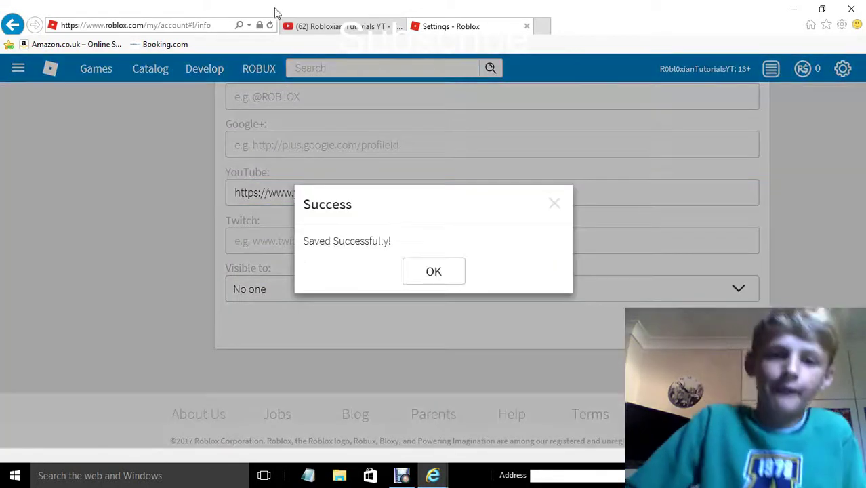
{"action": "left_click", "coordinate": [435, 272]}
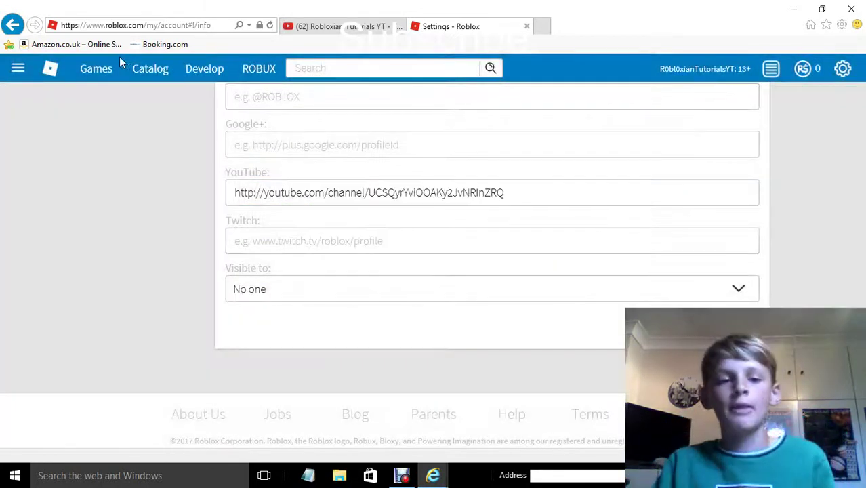
- Open the Roblox profile page from the site's navigation panel
{"action": "left_click", "coordinate": [18, 68]}
{"action": "left_click", "coordinate": [68, 107]}
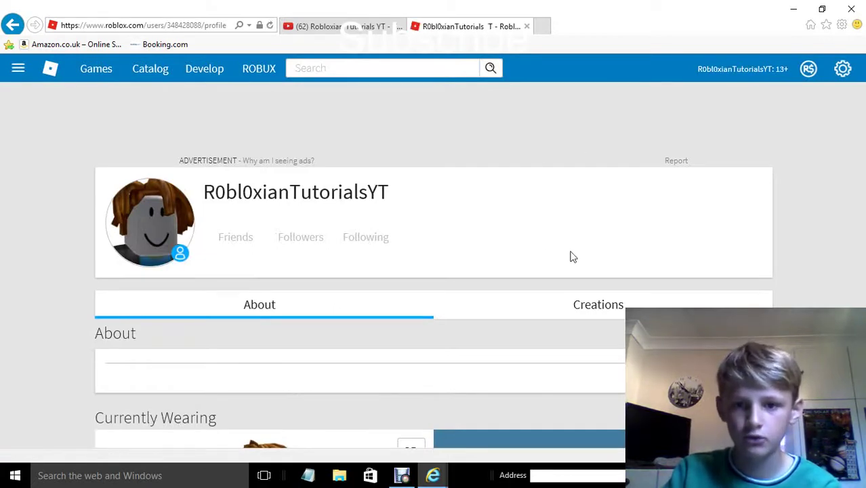
{"action": "right_click", "coordinate": [608, 226]}
{"action": "left_click", "coordinate": [505, 215]}
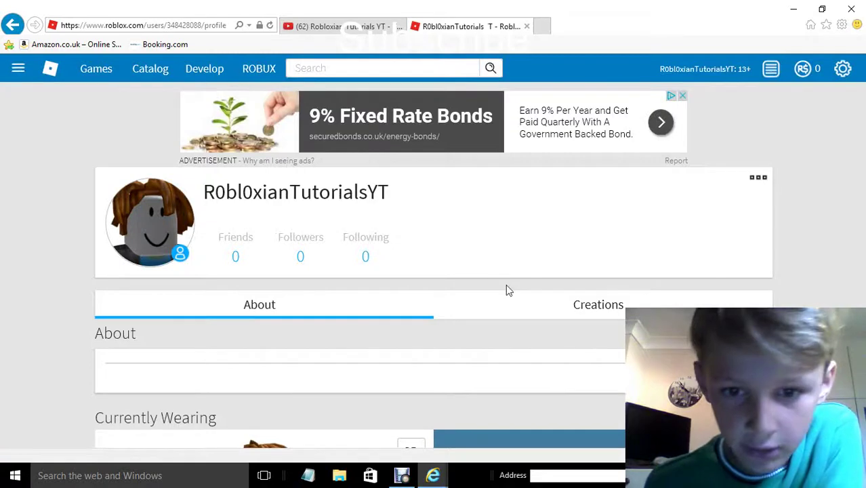
- Scroll through the profile to check the empty About section and the 7/22/2017 join date
{"action": "scroll", "coordinate": [508, 220], "scroll_direction": "down", "scroll_amount": 3}
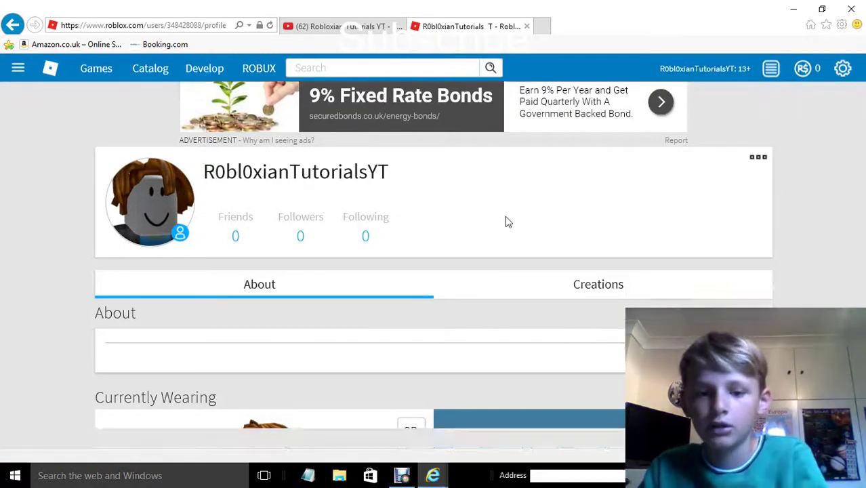
{"action": "scroll", "coordinate": [511, 224], "scroll_direction": "down", "scroll_amount": 6}
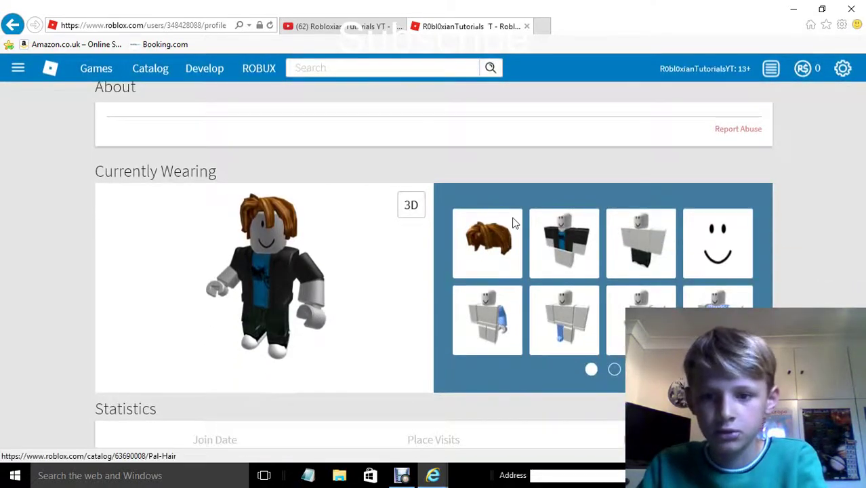
{"action": "scroll", "coordinate": [508, 231], "scroll_direction": "up", "scroll_amount": 9}
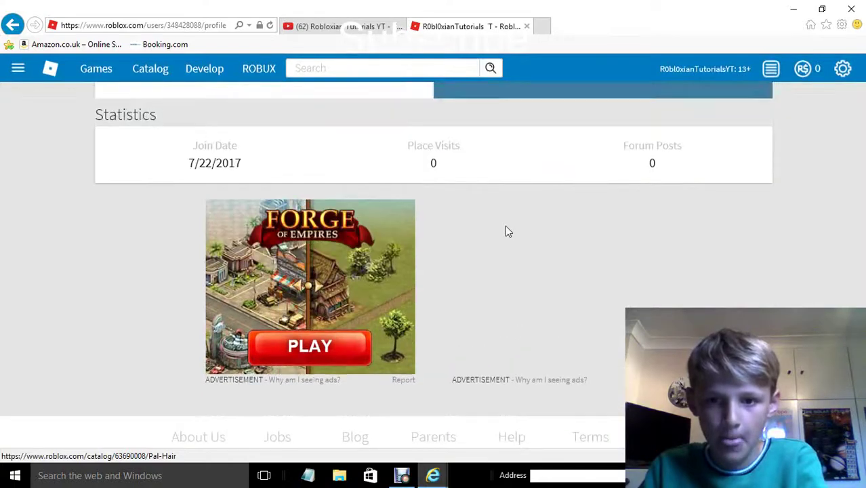
{"action": "scroll", "coordinate": [505, 229], "scroll_direction": "up", "scroll_amount": 1}
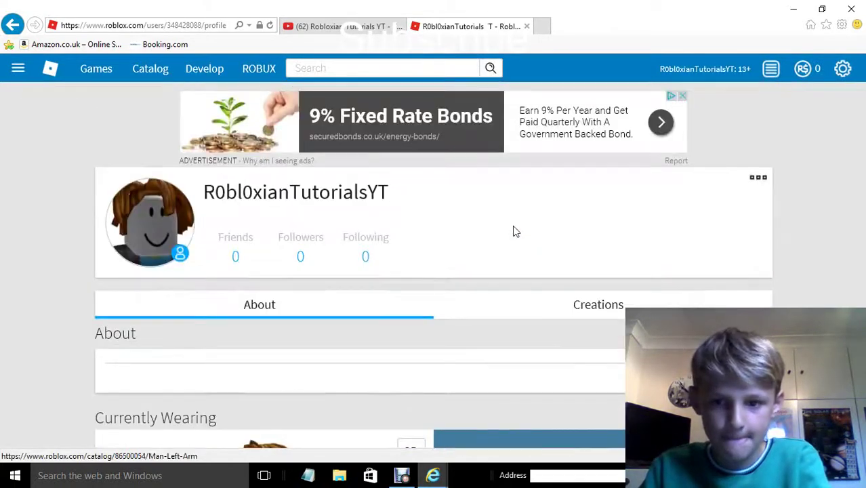
{"action": "scroll", "coordinate": [519, 257], "scroll_direction": "down", "scroll_amount": 1}
{"action": "scroll", "coordinate": [555, 262], "scroll_direction": "up", "scroll_amount": 1}
{"action": "scroll", "coordinate": [554, 262], "scroll_direction": "down", "scroll_amount": 1}
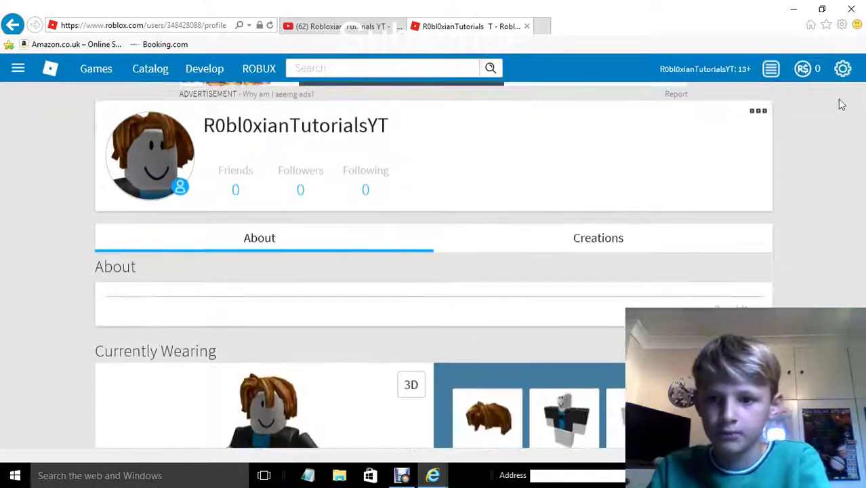
{"action": "scroll", "coordinate": [841, 74], "scroll_direction": "up", "scroll_amount": 1}
{"action": "left_click", "coordinate": [842, 68]}
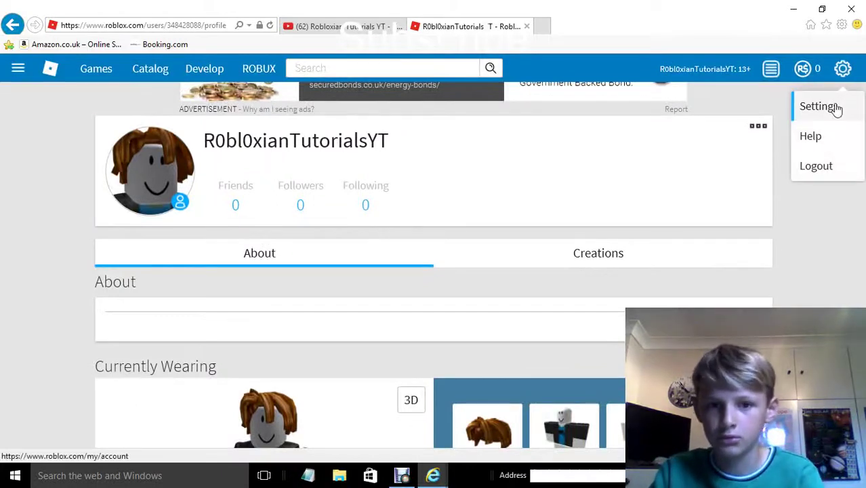
- Return to the Roblox account settings page
{"action": "left_click", "coordinate": [835, 108]}
{"action": "left_click", "coordinate": [401, 476]}
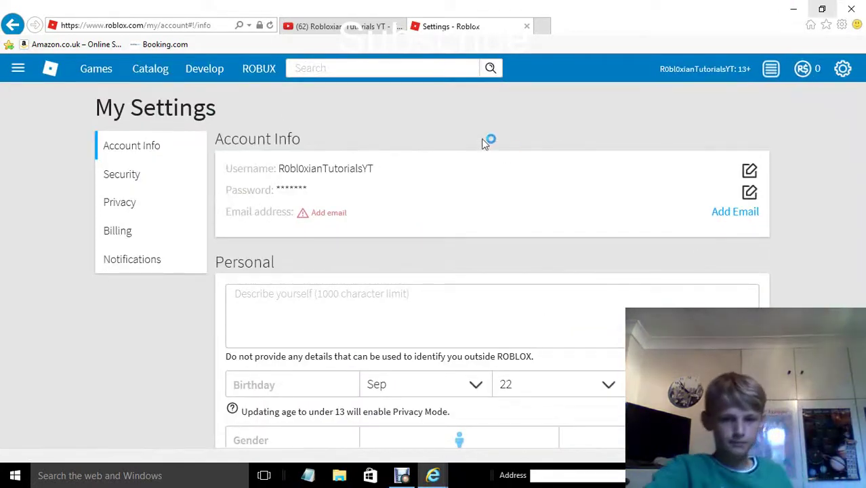
{"action": "scroll", "coordinate": [352, 156], "scroll_direction": "down", "scroll_amount": 1}
{"action": "scroll", "coordinate": [363, 147], "scroll_direction": "up", "scroll_amount": 1}
{"action": "scroll", "coordinate": [388, 180], "scroll_direction": "down", "scroll_amount": 8}
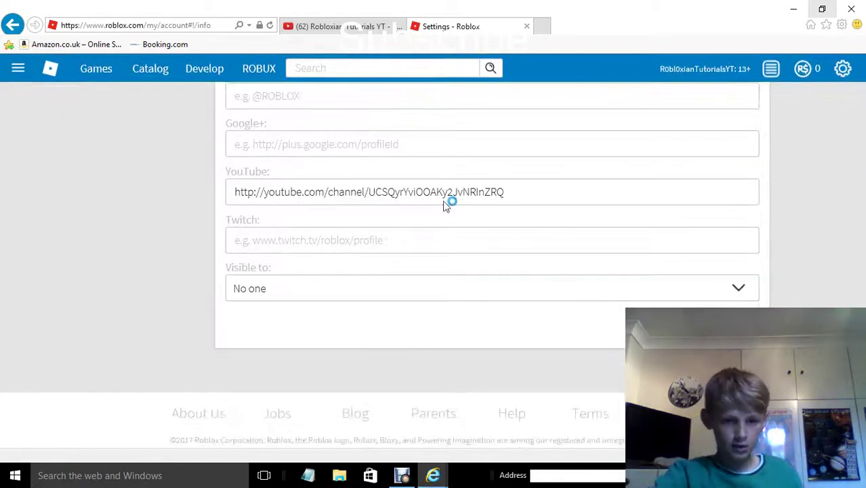
- Re-save the YouTube channel link and scroll up to the Personal description
{"action": "left_click", "coordinate": [571, 195]}
{"action": "left_click", "coordinate": [725, 327]}
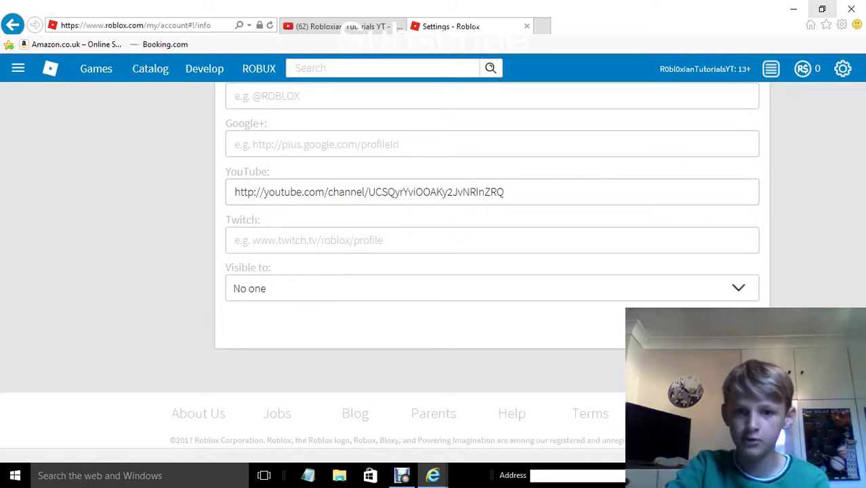
{"action": "left_click", "coordinate": [420, 275]}
{"action": "scroll", "coordinate": [426, 291], "scroll_direction": "up", "scroll_amount": 5}
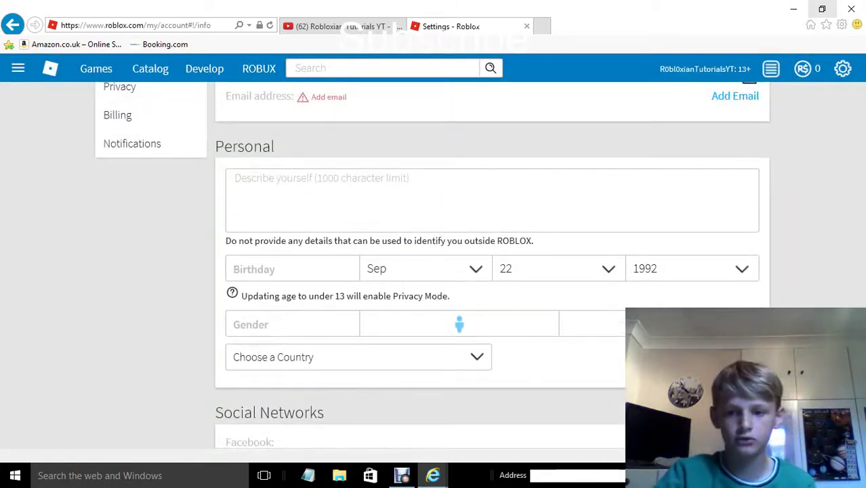
- Type 'Hi my youtube is down below |' in the Personal description, with 'V' on a new line
{"action": "left_click", "coordinate": [514, 325]}
{"action": "left_click", "coordinate": [433, 272]}
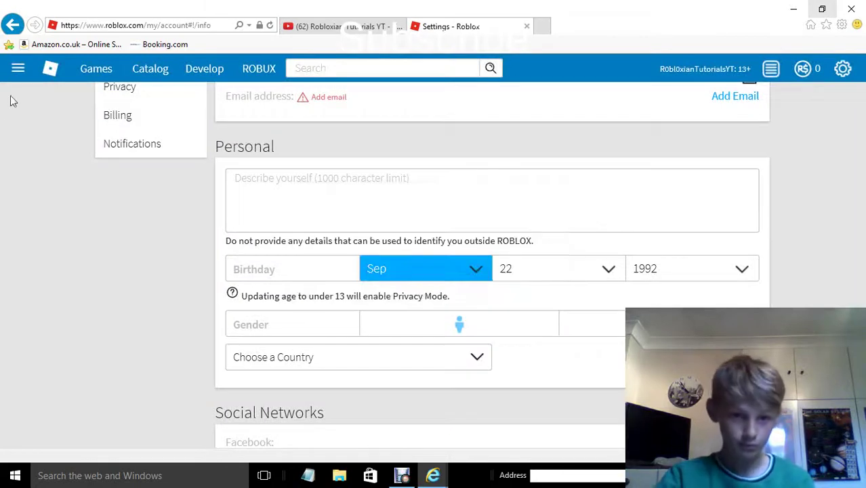
{"action": "left_click", "coordinate": [302, 185]}
{"action": "type", "text": "H"}
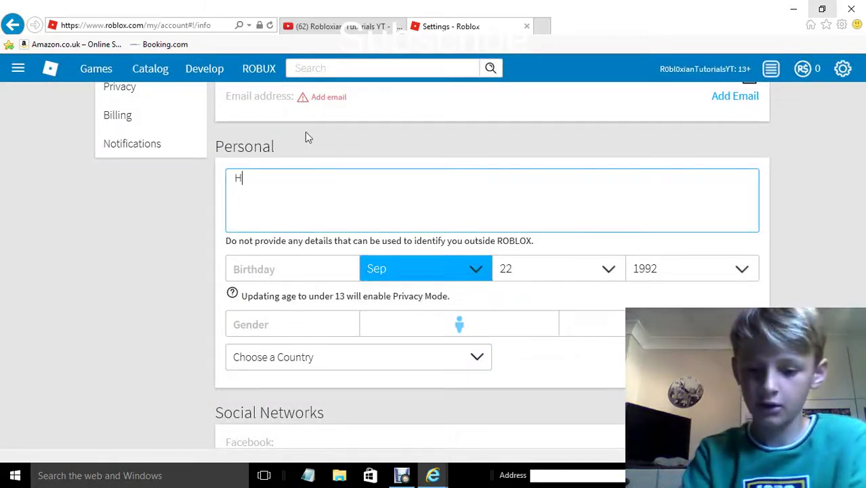
{"action": "type", "text": "i my yo"}
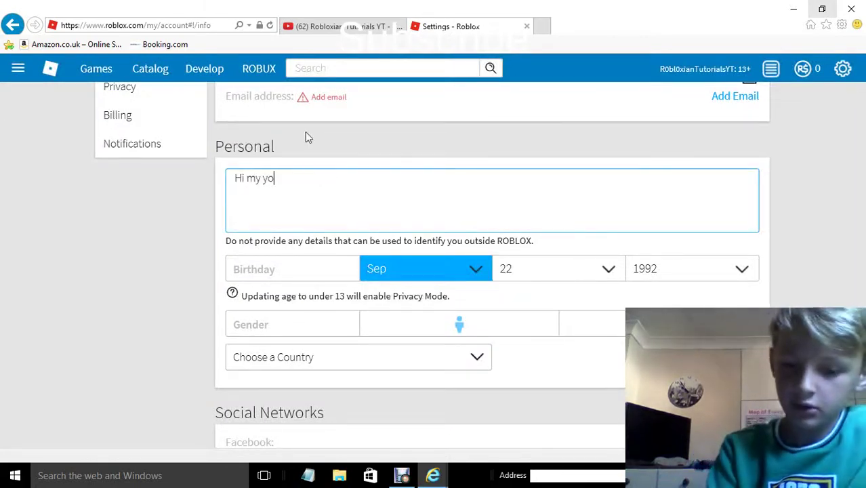
{"action": "type", "text": "utube is down b"}
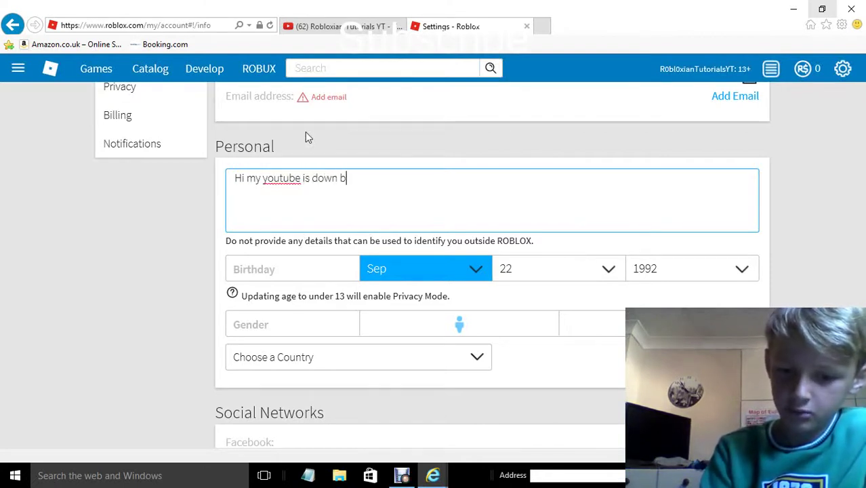
{"action": "type", "text": "elow |"}
{"action": "key", "text": "Return"}
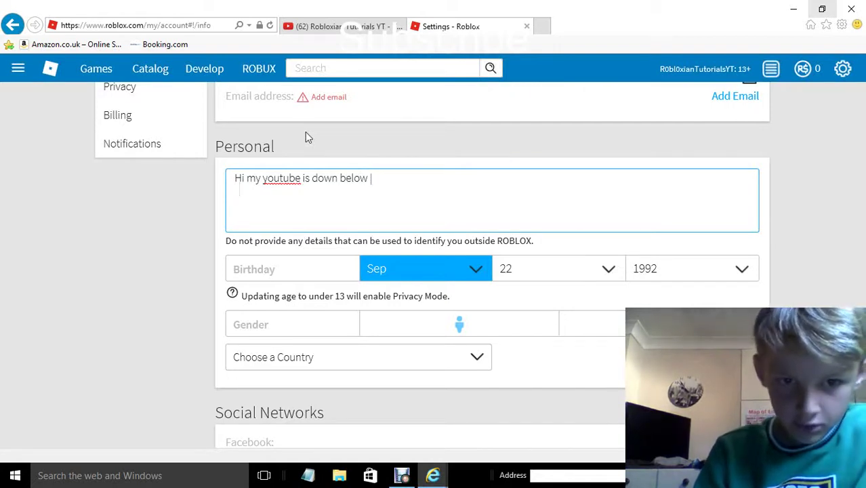
{"action": "type", "text": "V"}
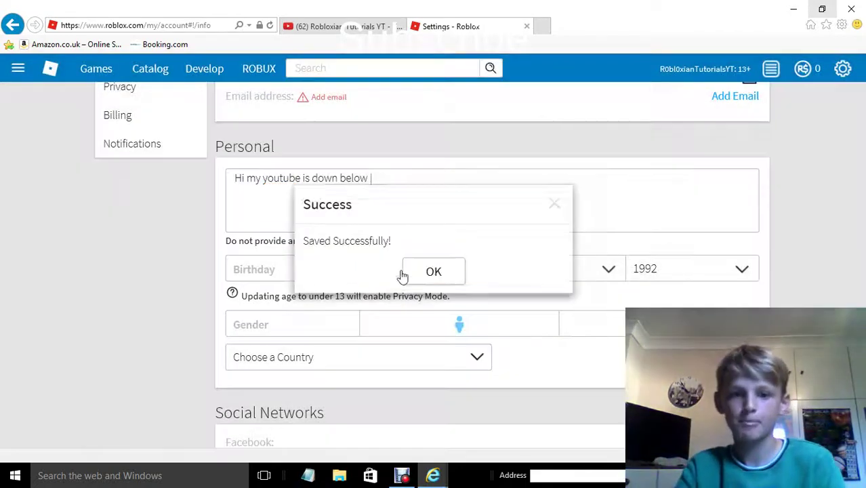
{"action": "left_click", "coordinate": [404, 273]}
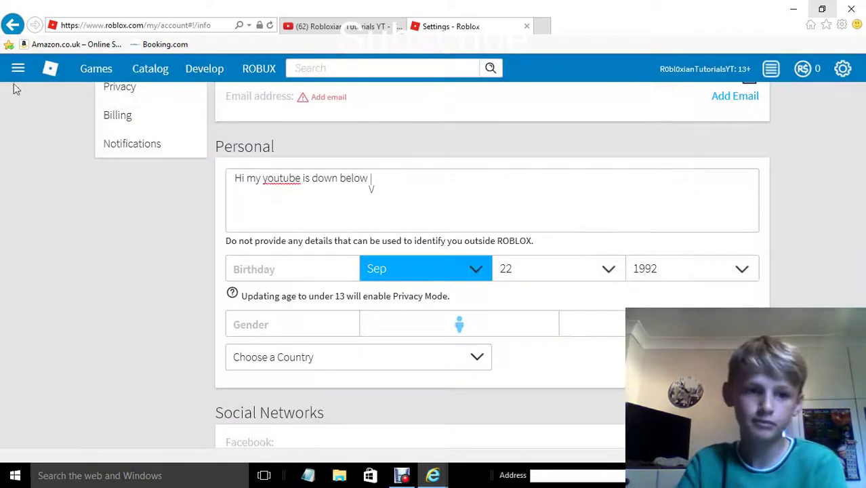
- Paste the YouTube channel link into the About text and save the settings
{"action": "left_click", "coordinate": [383, 204]}
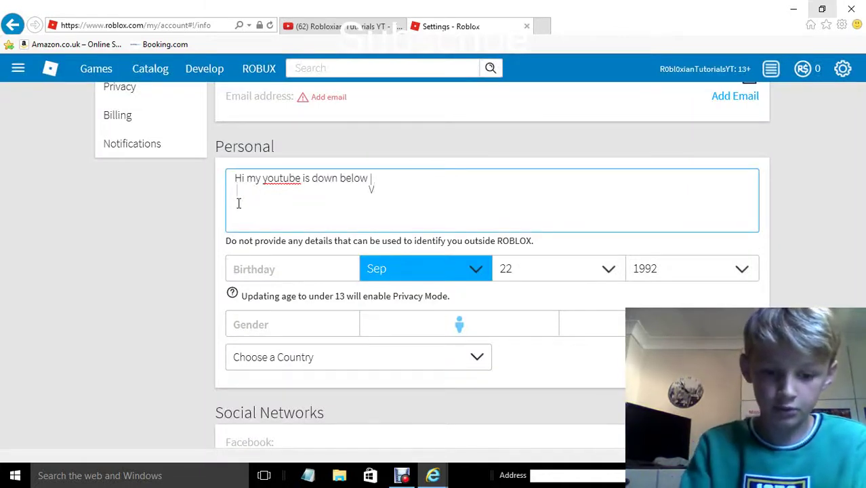
{"action": "type", "text": "https://www.youtube.com/channel/UCSQyrYviOOAKy2JvNRInZRQ"}
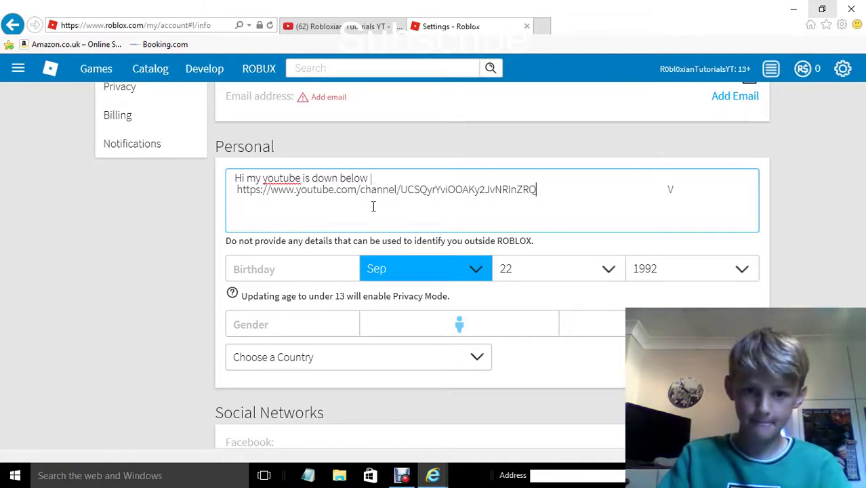
{"action": "left_click", "coordinate": [726, 357]}
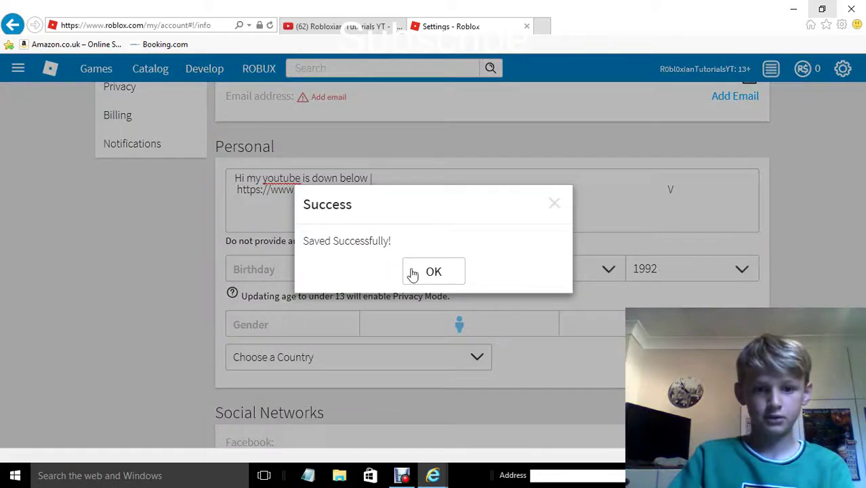
{"action": "left_click", "coordinate": [433, 271]}
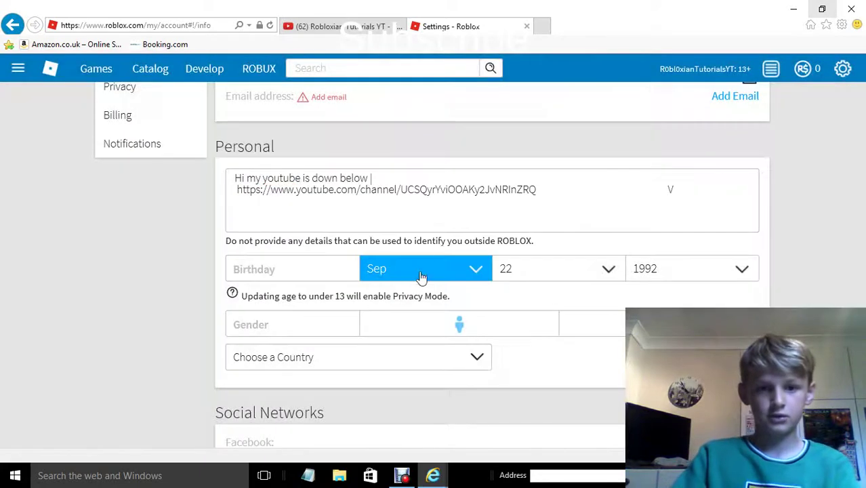
- Open the profile page and scroll to the About box showing the greeting and YouTube link
{"action": "left_click", "coordinate": [18, 70]}
{"action": "left_click", "coordinate": [51, 105]}
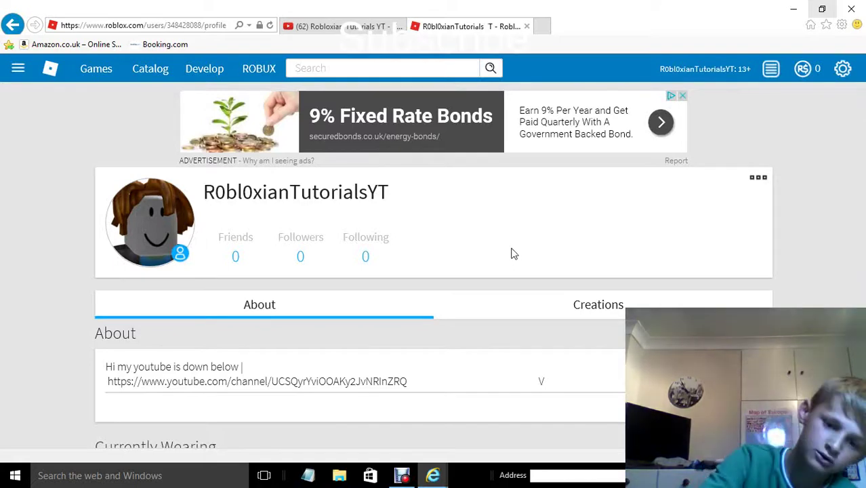
{"action": "scroll", "coordinate": [513, 253], "scroll_direction": "down", "scroll_amount": 2}
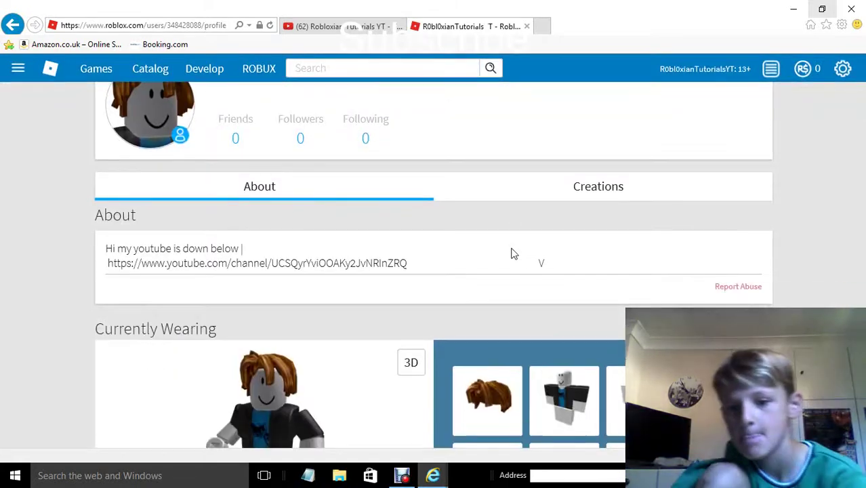
{"action": "scroll", "coordinate": [513, 253], "scroll_direction": "down", "scroll_amount": 1}
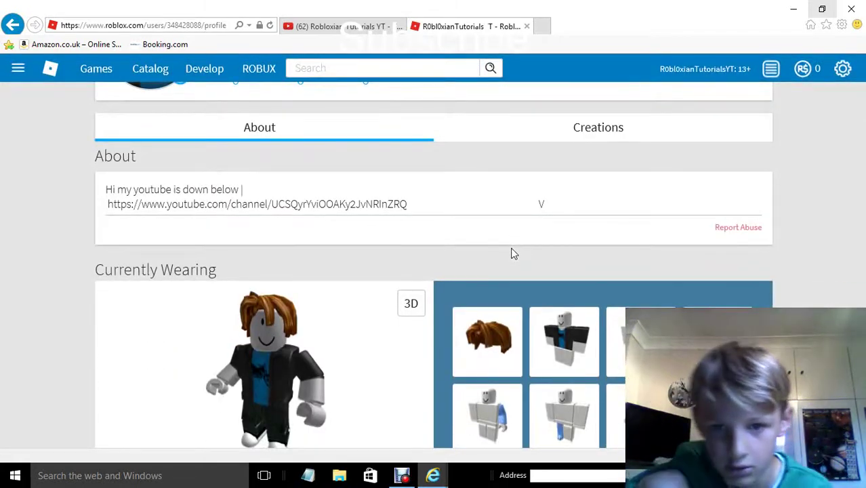
{"action": "scroll", "coordinate": [513, 254], "scroll_direction": "down", "scroll_amount": 1}
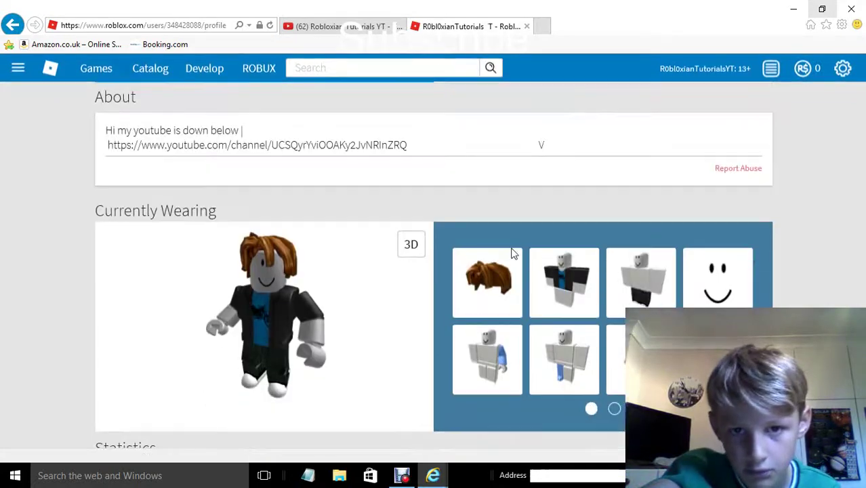
{"action": "scroll", "coordinate": [514, 253], "scroll_direction": "down", "scroll_amount": 2}
{"action": "scroll", "coordinate": [514, 253], "scroll_direction": "down", "scroll_amount": 3}
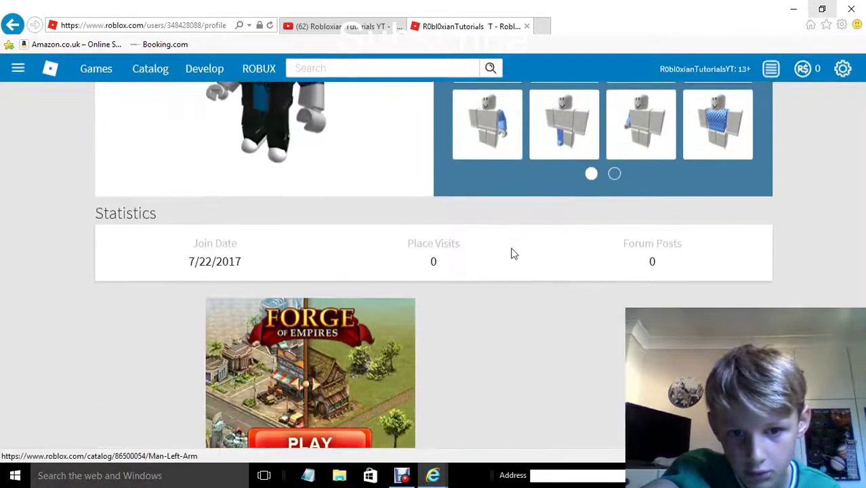
{"action": "scroll", "coordinate": [517, 242], "scroll_direction": "up", "scroll_amount": 5}
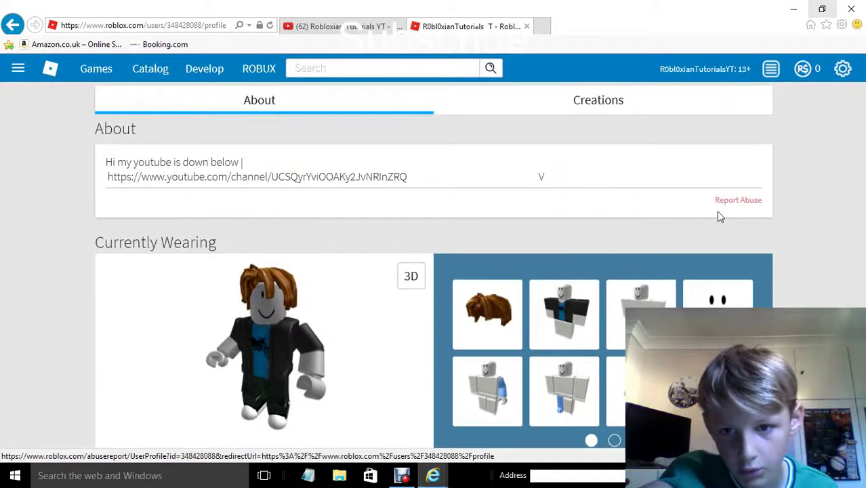
{"action": "scroll", "coordinate": [733, 211], "scroll_direction": "up", "scroll_amount": 3}
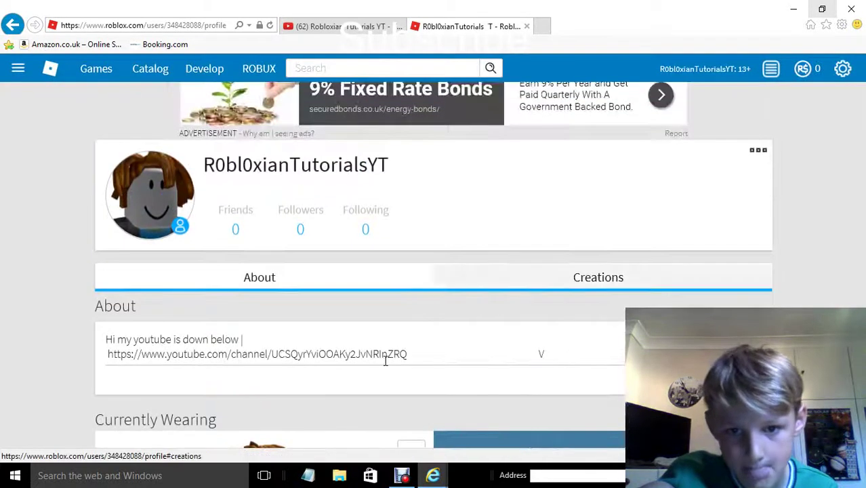
- Switch the profile to its Creations view and back to About
{"action": "left_click_drag", "start_coordinate": [400, 382], "coordinate": [393, 354]}
{"action": "left_click", "coordinate": [460, 319]}
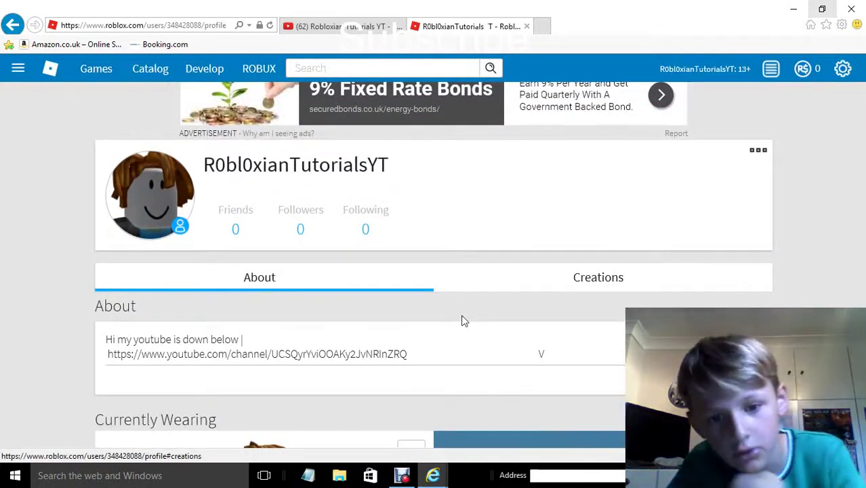
{"action": "left_click", "coordinate": [556, 288]}
{"action": "scroll", "coordinate": [376, 280], "scroll_direction": "down", "scroll_amount": 1}
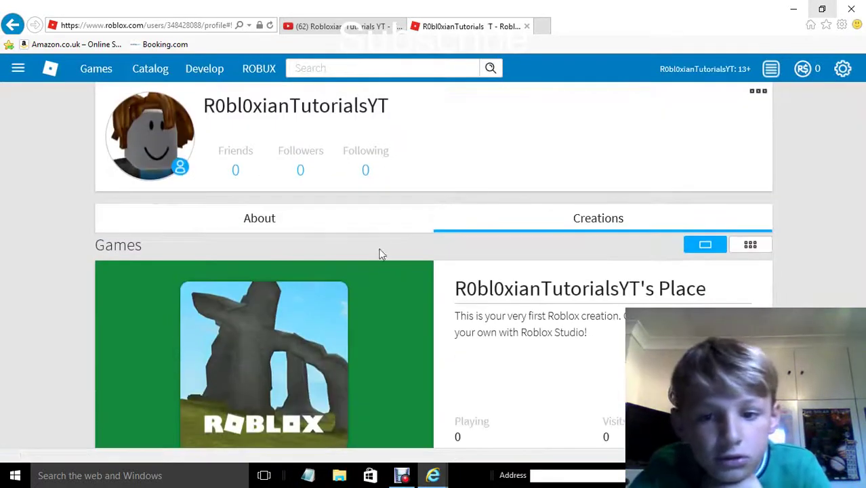
{"action": "left_click", "coordinate": [345, 227]}
{"action": "scroll", "coordinate": [264, 269], "scroll_direction": "down", "scroll_amount": 1}
- Select the YouTube channel link in the About text, then the page address
{"action": "left_click_drag", "start_coordinate": [435, 229], "coordinate": [106, 236]}
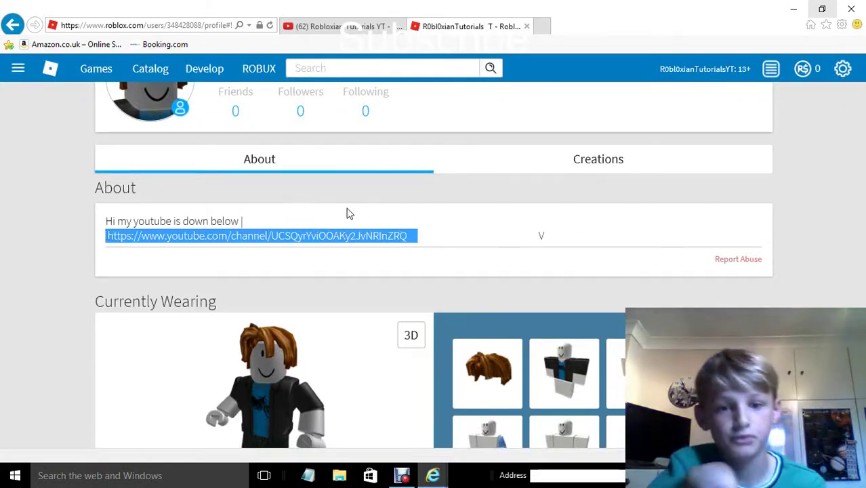
{"action": "left_click", "coordinate": [421, 239]}
{"action": "left_click_drag", "start_coordinate": [415, 238], "coordinate": [81, 242]}
{"action": "key", "text": "ctrl+c"}
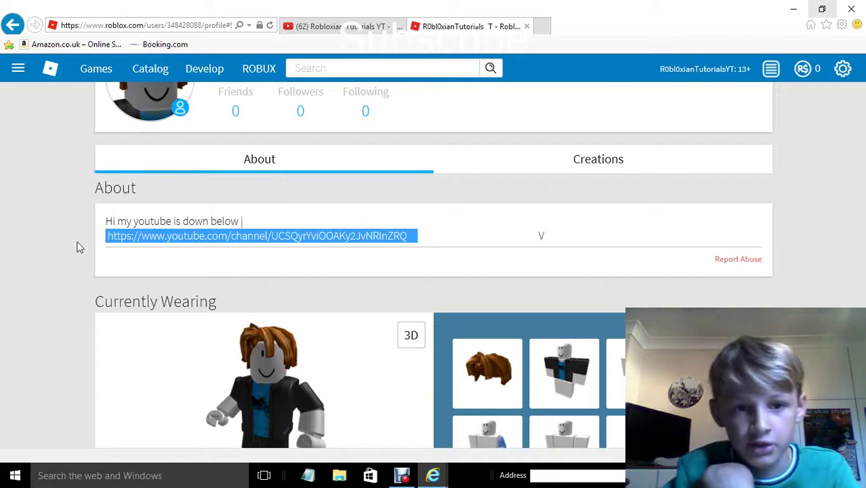
{"action": "left_click", "coordinate": [158, 27]}
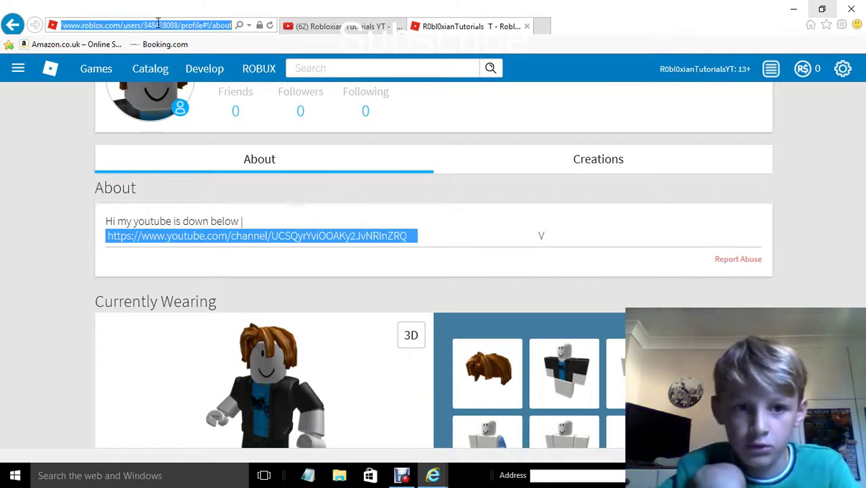
- Replace the address with the copied YouTube channel link and load the Robloxian Tutorials YT channel
{"action": "key", "text": "BackSpace"}
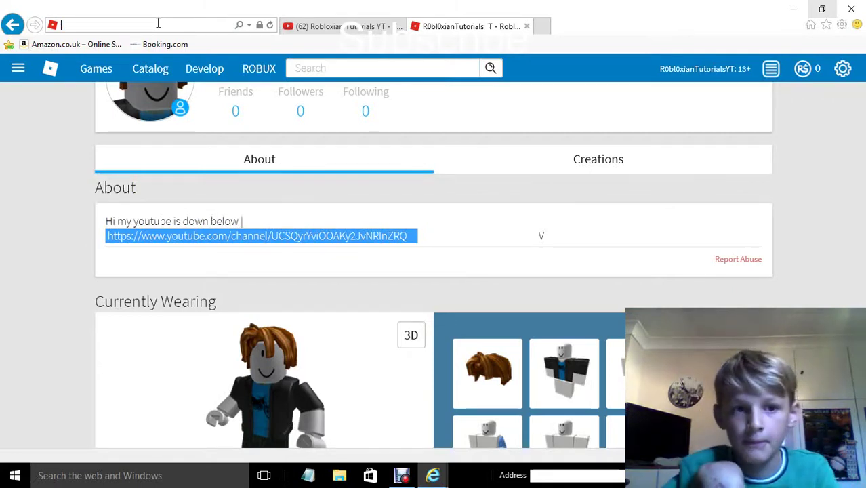
{"action": "left_click", "coordinate": [158, 23]}
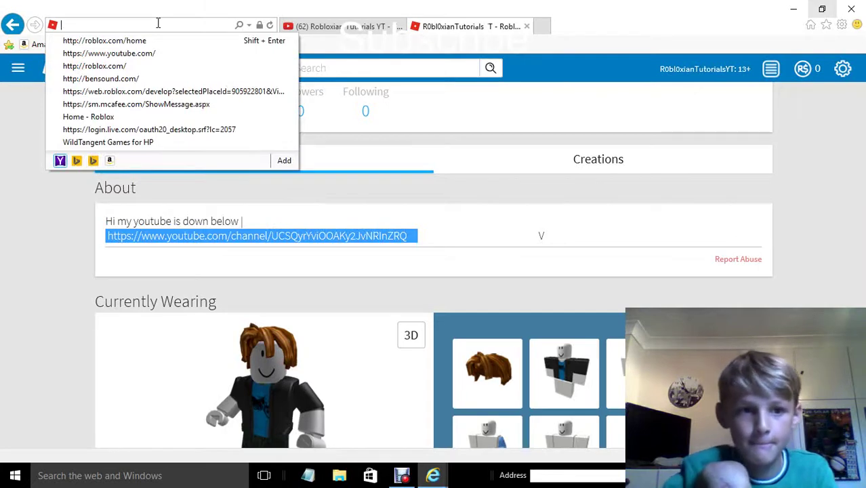
{"action": "key", "text": "ctrl+v"}
{"action": "key", "text": "Return"}
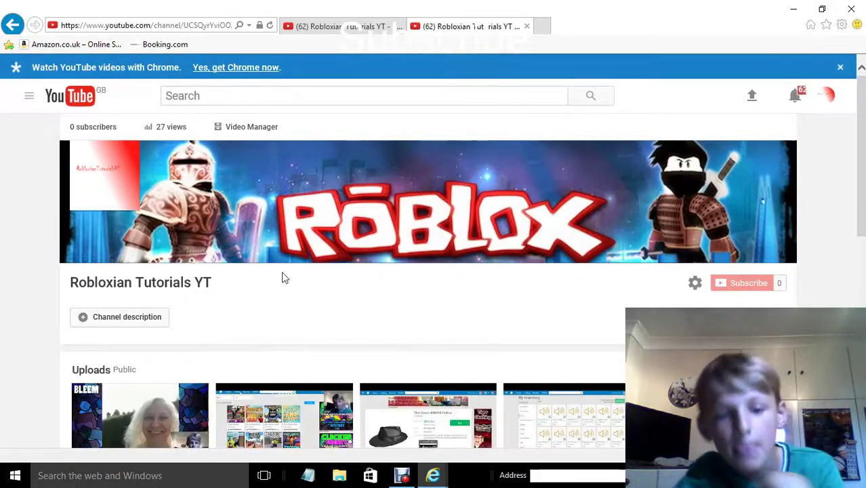
{"action": "scroll", "coordinate": [284, 277], "scroll_direction": "down", "scroll_amount": 2}
{"action": "scroll", "coordinate": [253, 303], "scroll_direction": "down", "scroll_amount": 2}
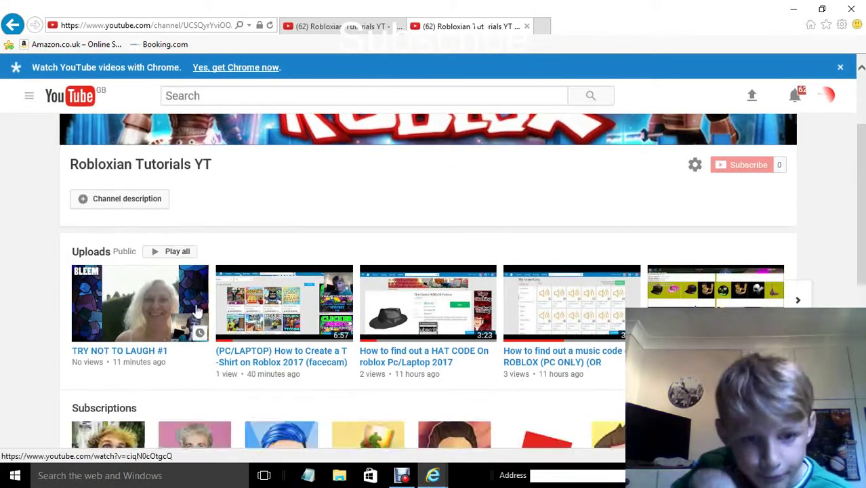
{"action": "scroll", "coordinate": [277, 307], "scroll_direction": "up", "scroll_amount": 3}
{"action": "scroll", "coordinate": [277, 308], "scroll_direction": "down", "scroll_amount": 3}
{"action": "scroll", "coordinate": [475, 298], "scroll_direction": "up", "scroll_amount": 2}
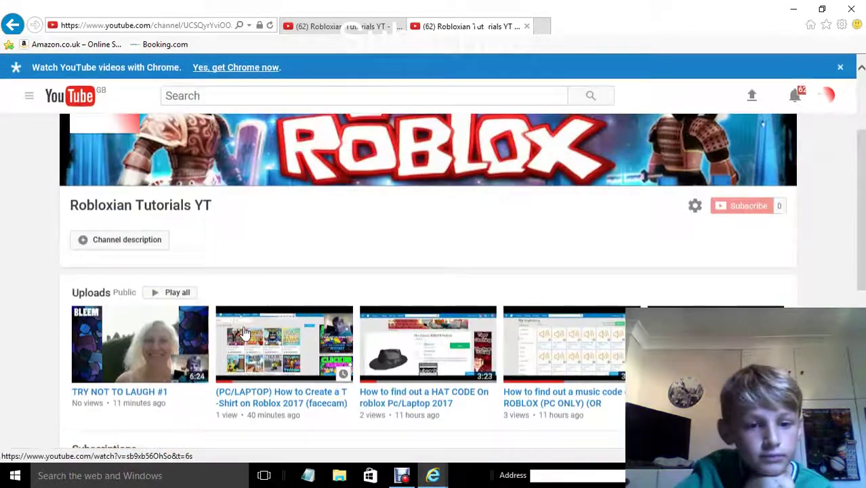